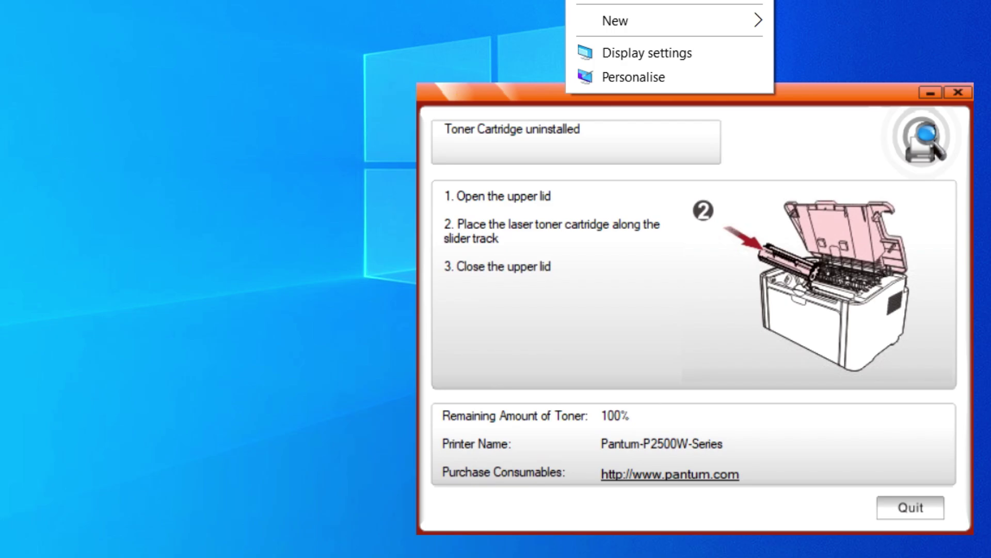
Step: Minimize the Pantum status window and search Google for 'inkchip' in Chrome
left_click(705, 44)
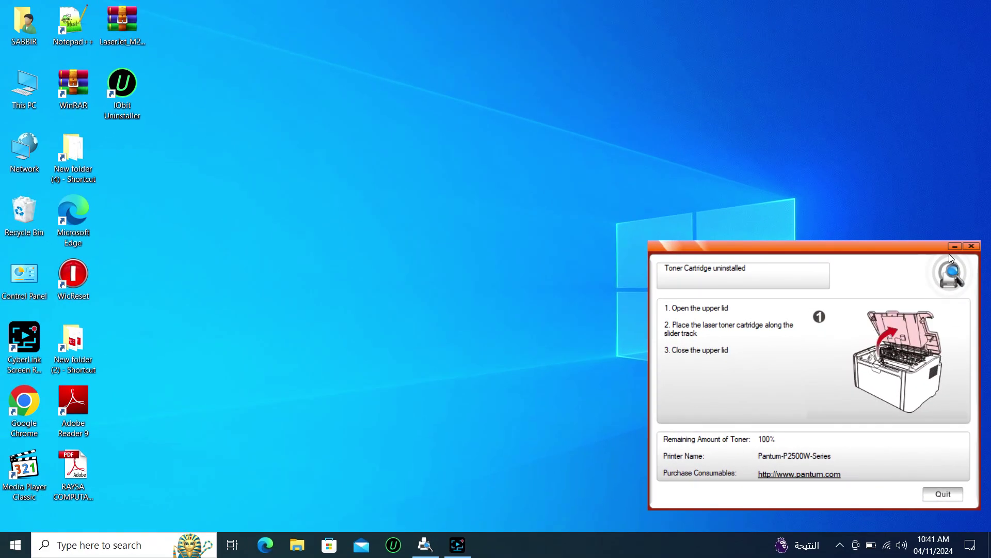
left_click(954, 247)
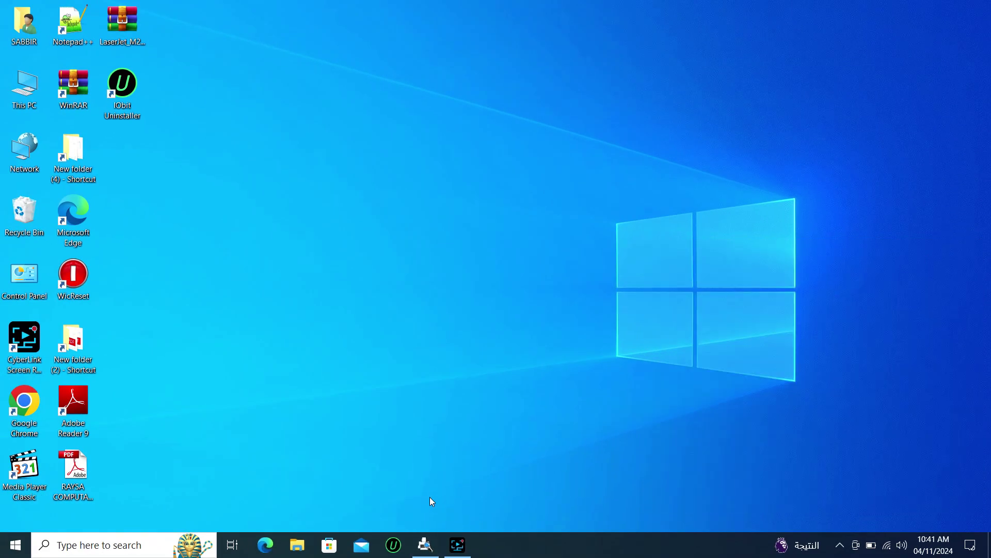
double_click(41, 406)
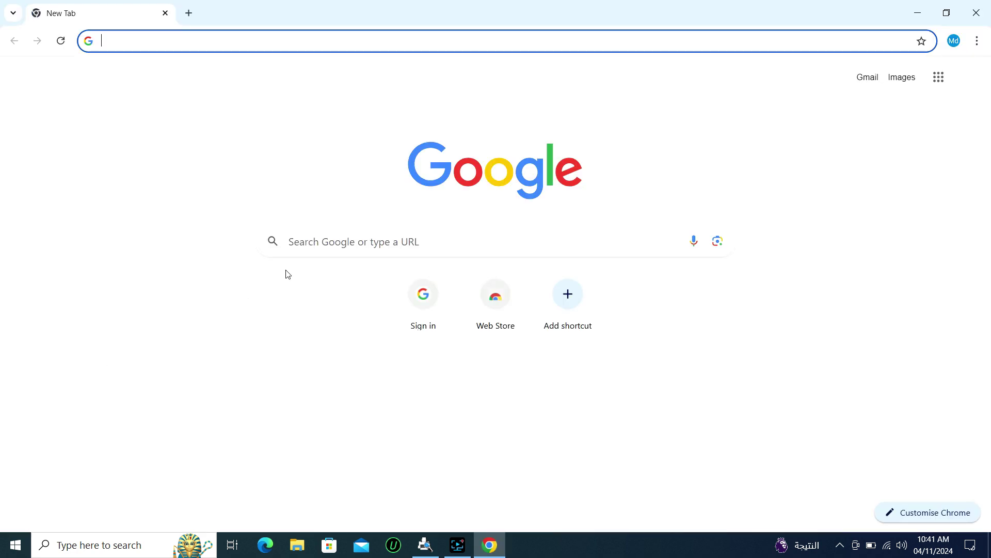
left_click(393, 40)
type("i")
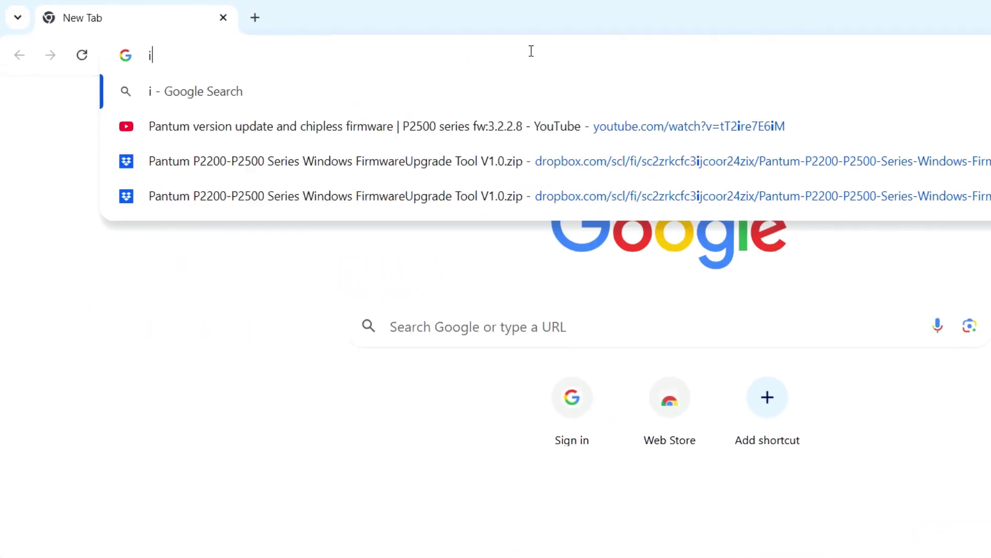
type("nkch")
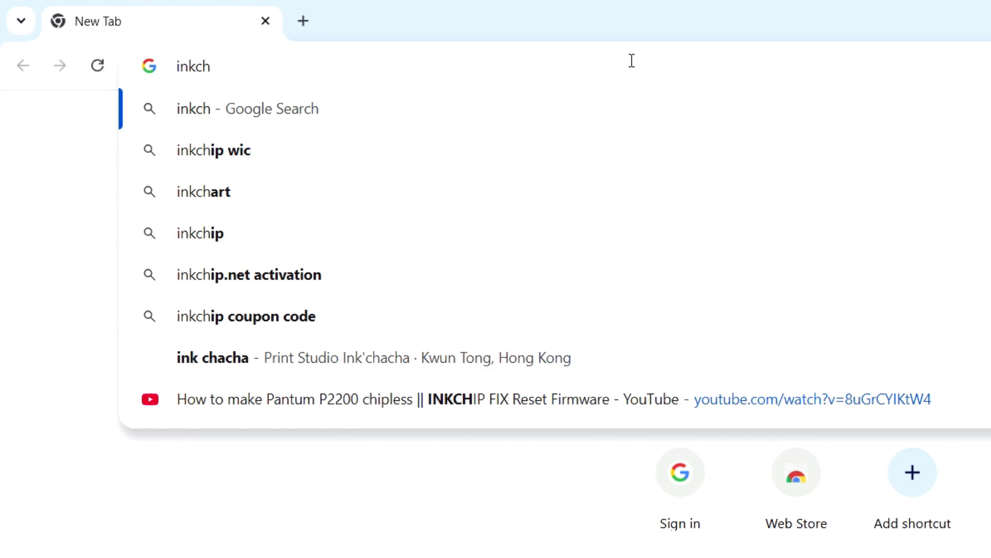
type("ip")
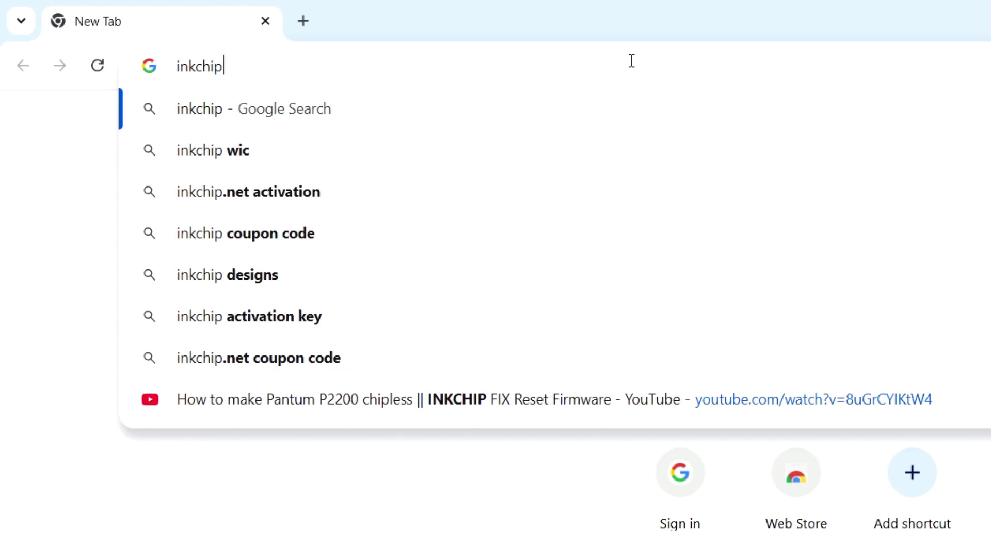
key("Return")
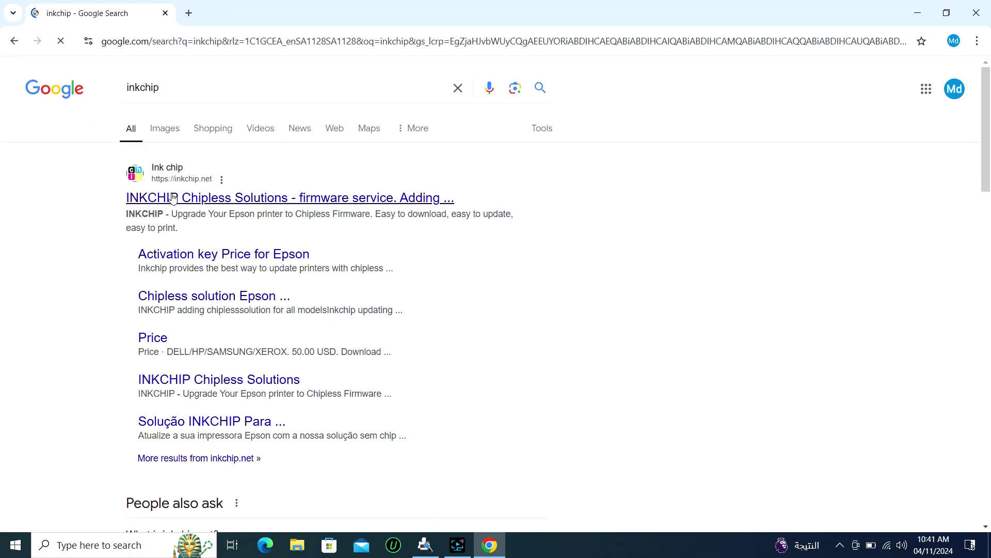
Step: Open the inkchip.net Chipless Solutions site from the search results
left_click(165, 201)
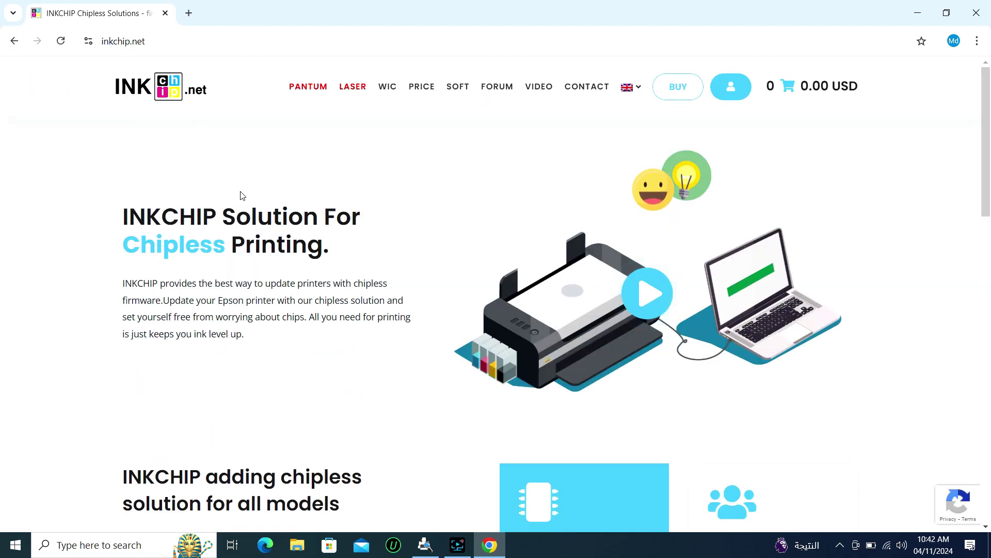
scroll(310, 230, "down", 4)
scroll(310, 229, "up", 4)
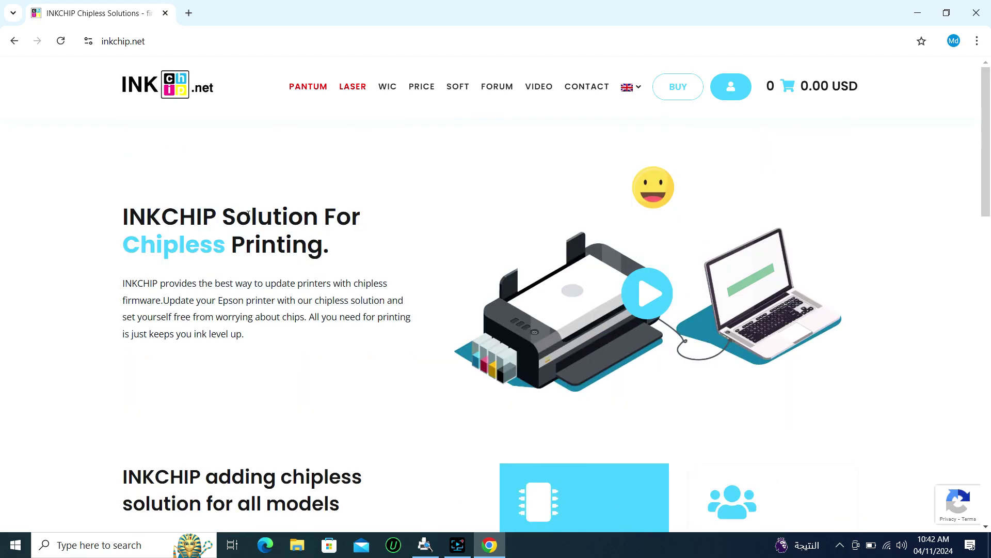
Step: Open the Laser PANTUM firmware page for the P2500 series through its MORE link
left_click(313, 94)
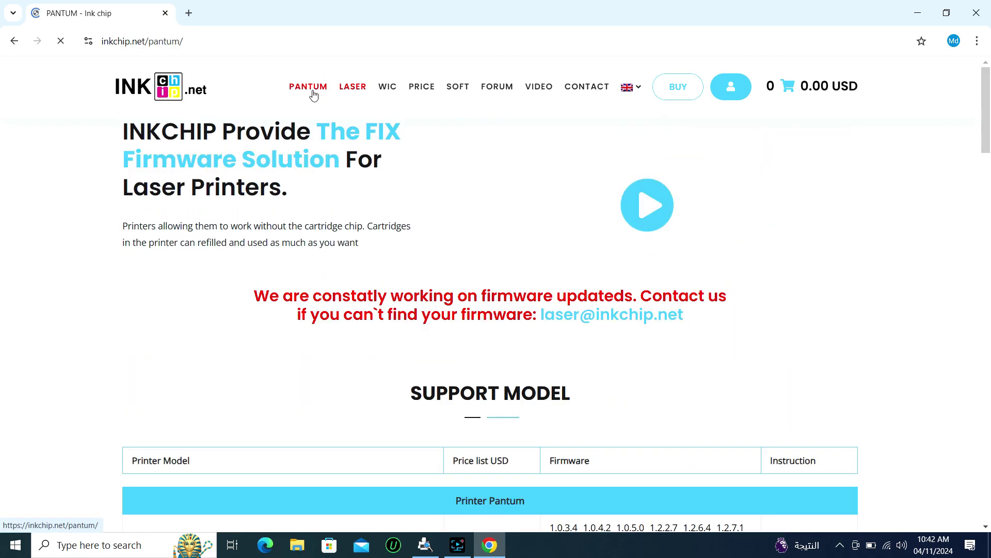
scroll(340, 230, "down", 6)
scroll(340, 229, "down", 7)
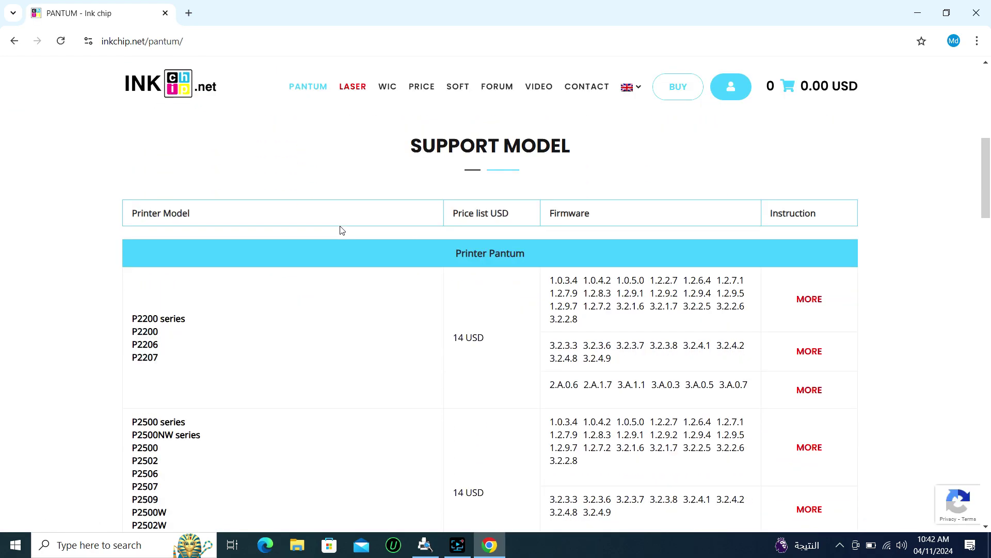
scroll(236, 217, "up", 3)
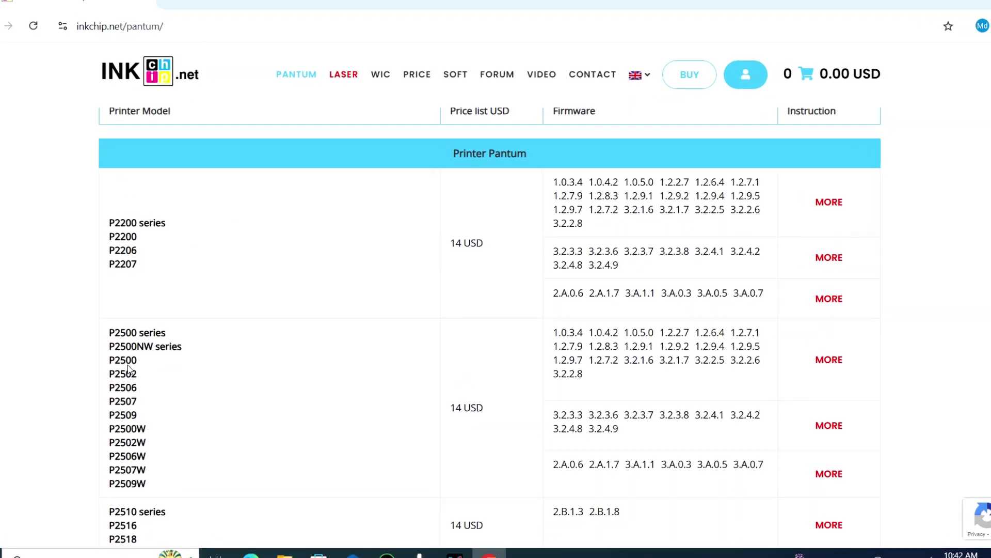
left_click(188, 328)
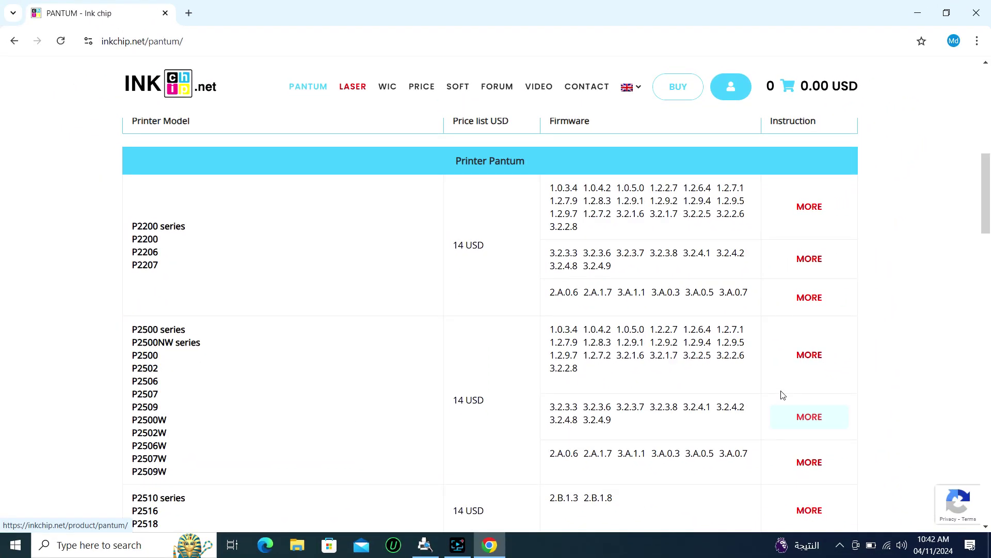
left_click(825, 360)
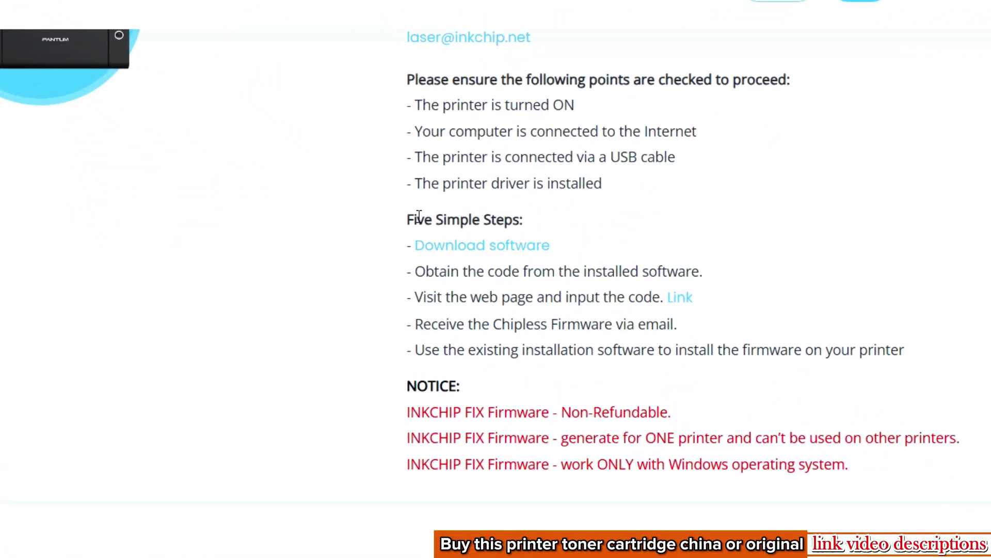
Step: Download INKCHIP_Chipless_Firmware and run it from the Downloads folder, allowing the unverified program
left_click(536, 245)
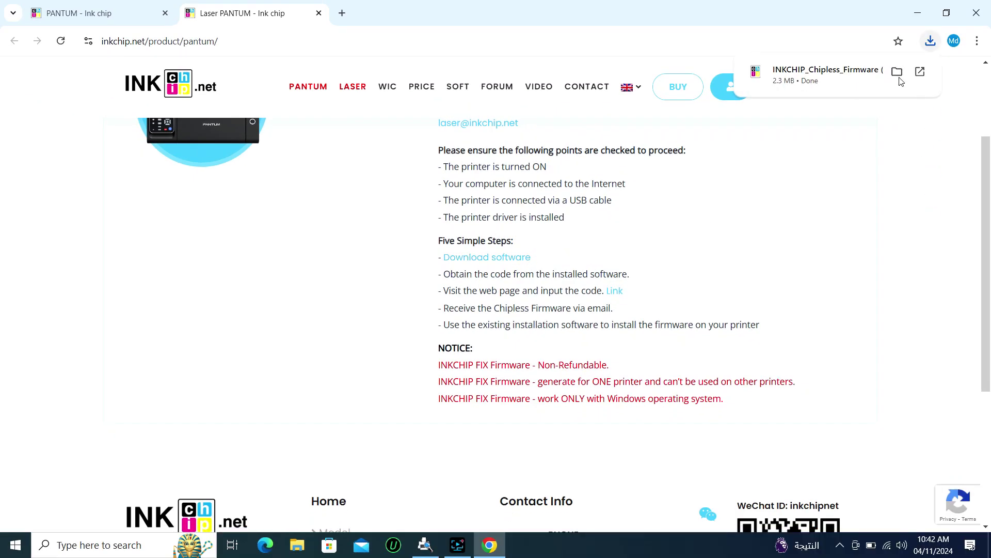
left_click(899, 75)
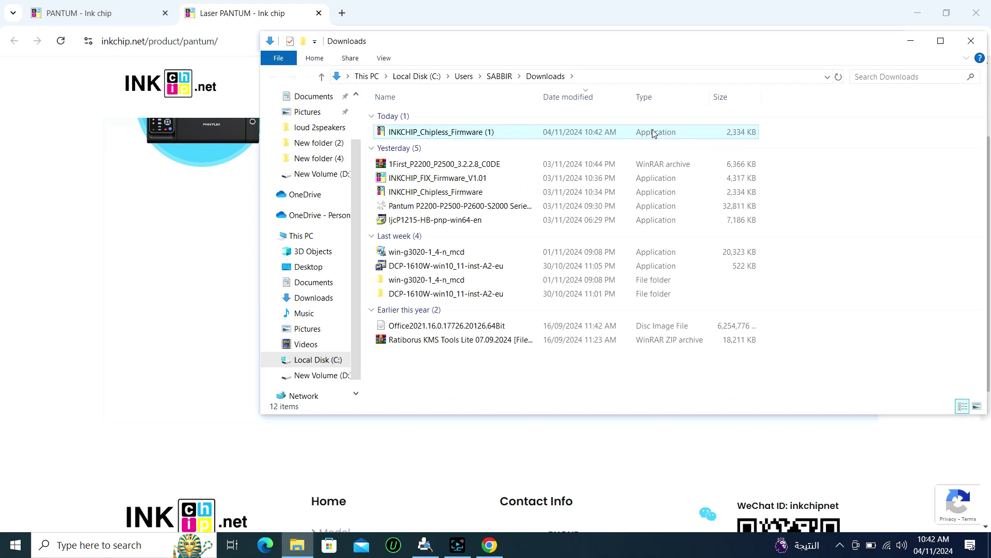
double_click(500, 133)
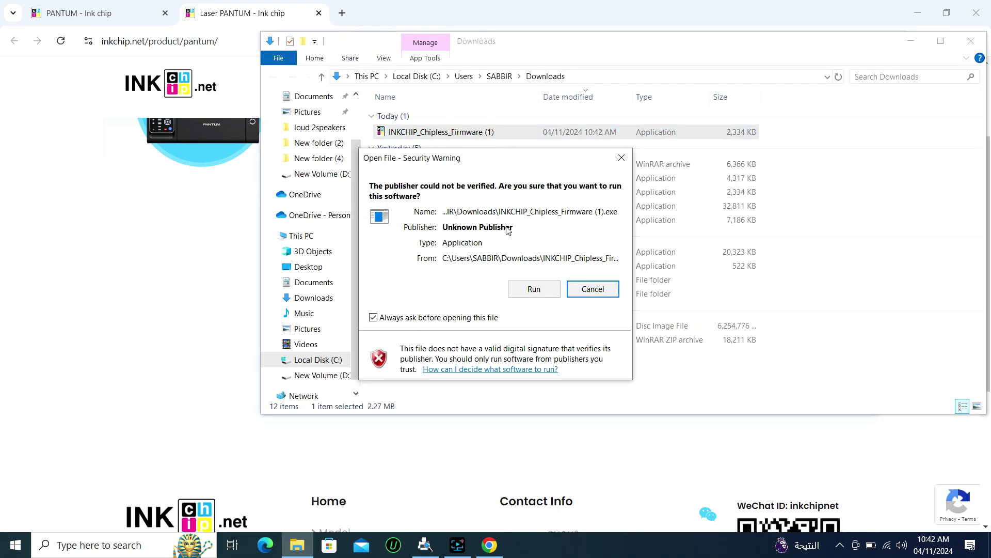
left_click(519, 292)
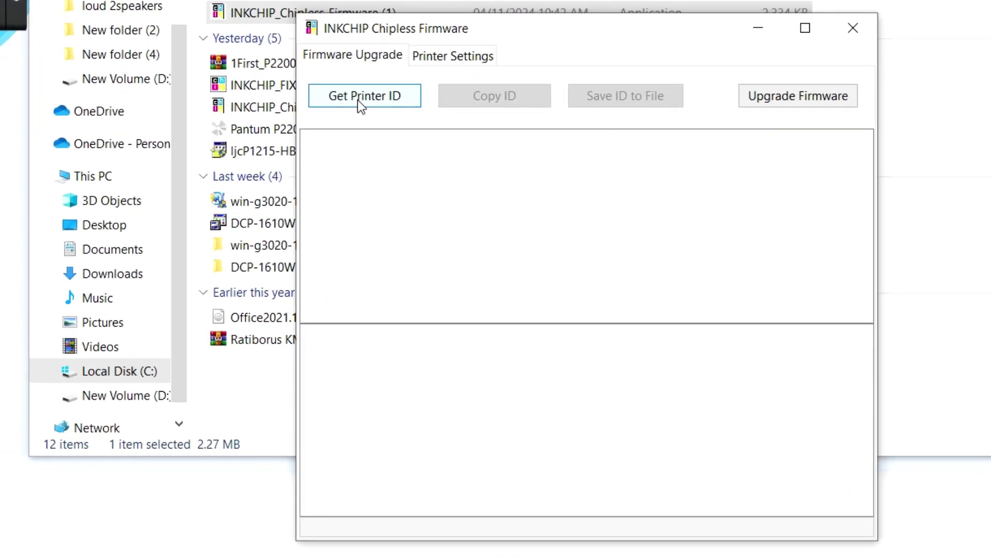
Step: Read the P2500W's printer ID, copy it, and return to the inkchip.net Pantum page
left_click(420, 149)
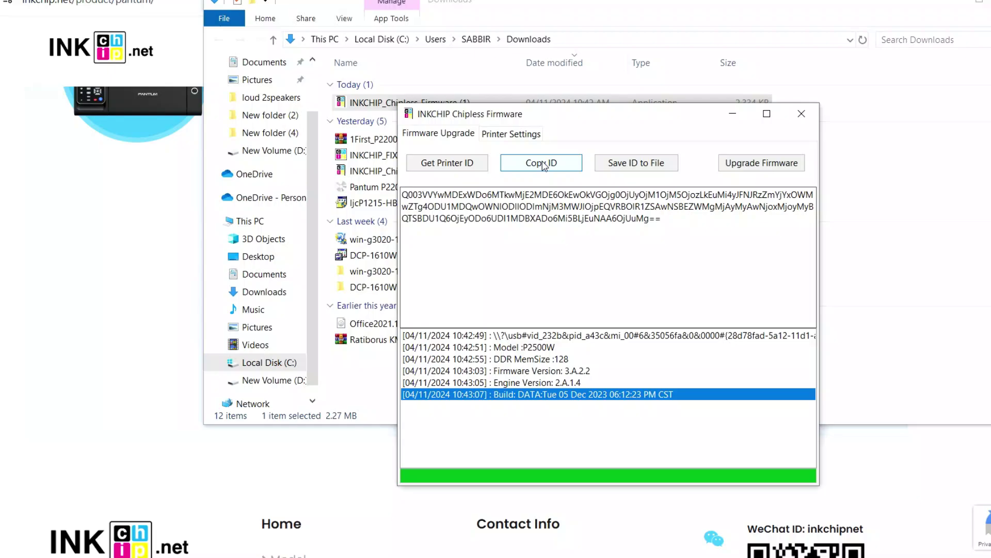
left_click(543, 165)
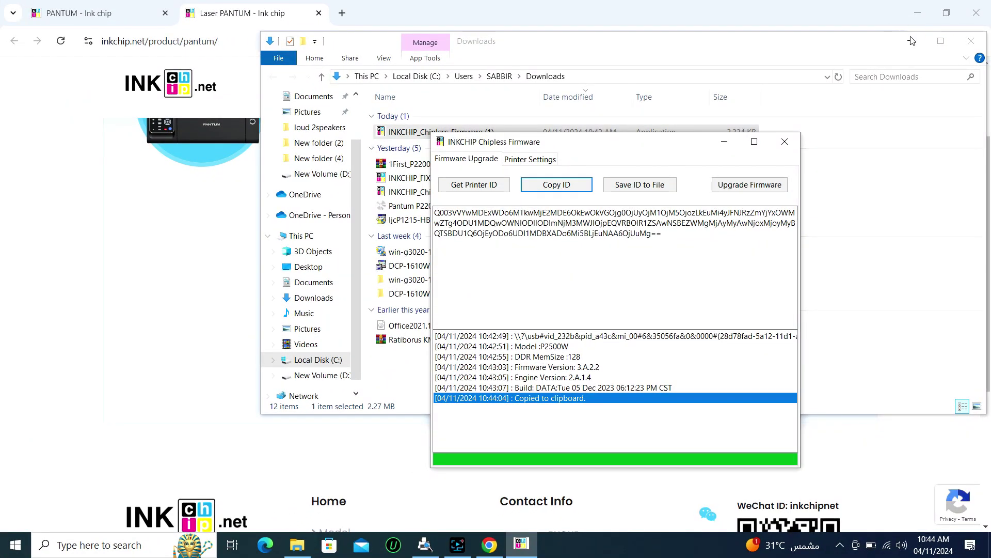
left_click(912, 40)
left_click(271, 210)
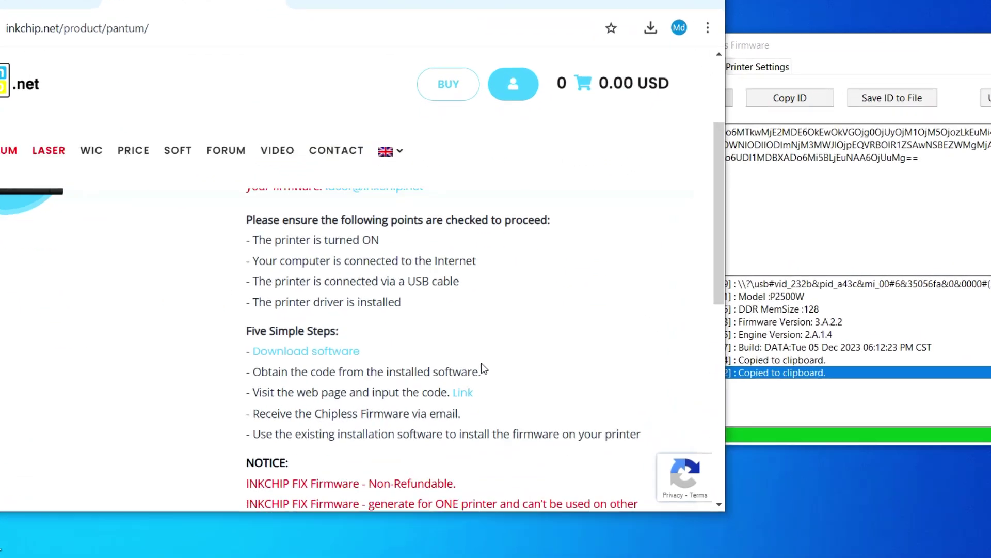
Step: Open the laser firmware update page and submit your e-mail address
left_click(445, 226)
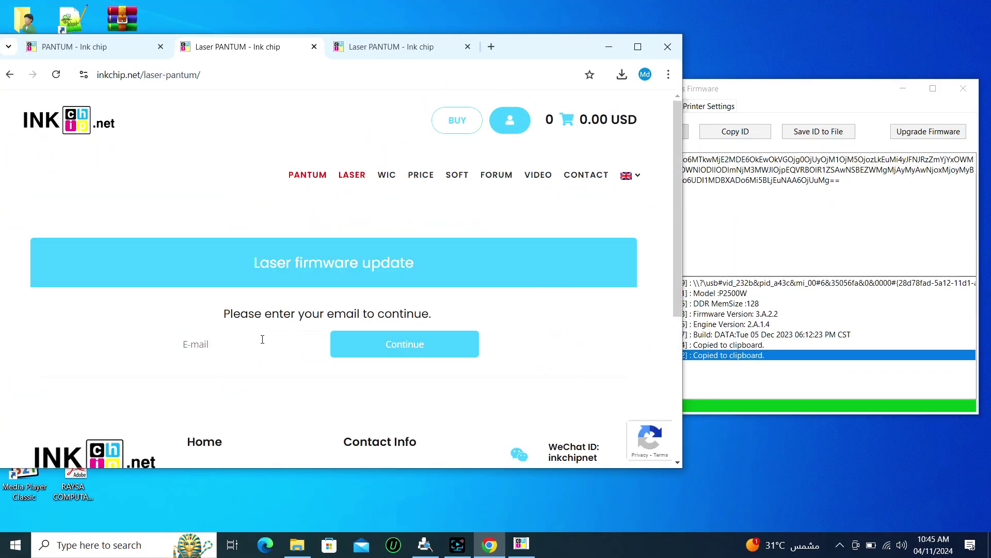
scroll(289, 330, "down", 2)
double_click(525, 50)
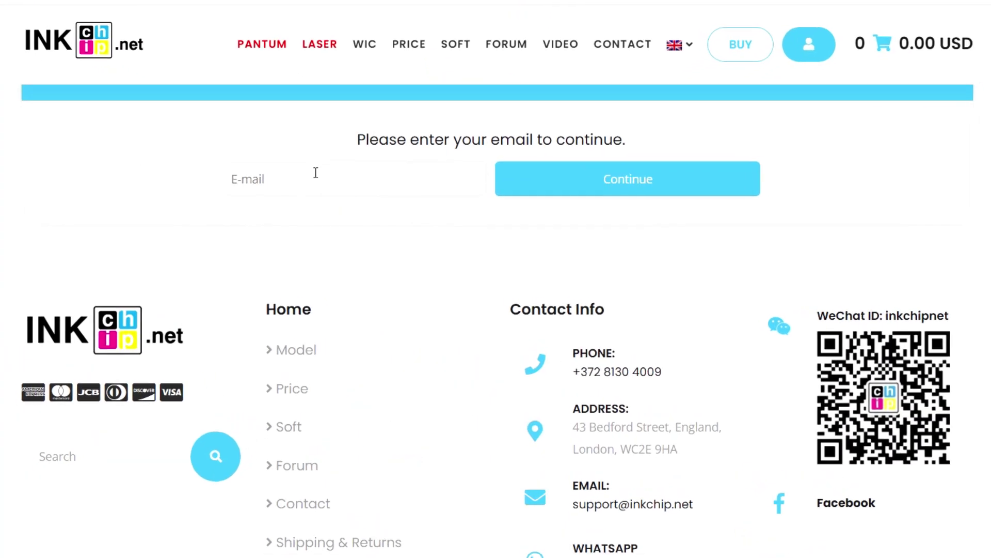
left_click(316, 172)
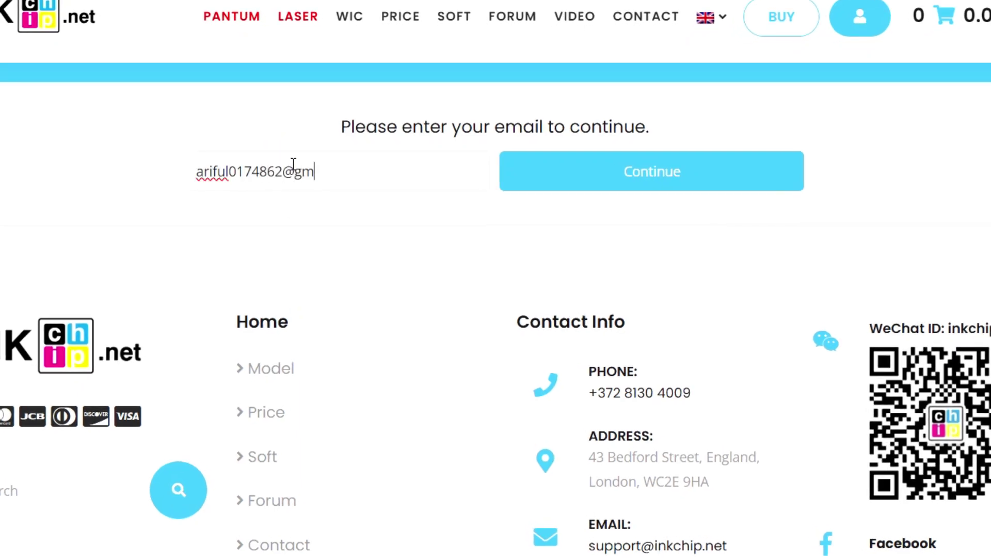
left_click(605, 173)
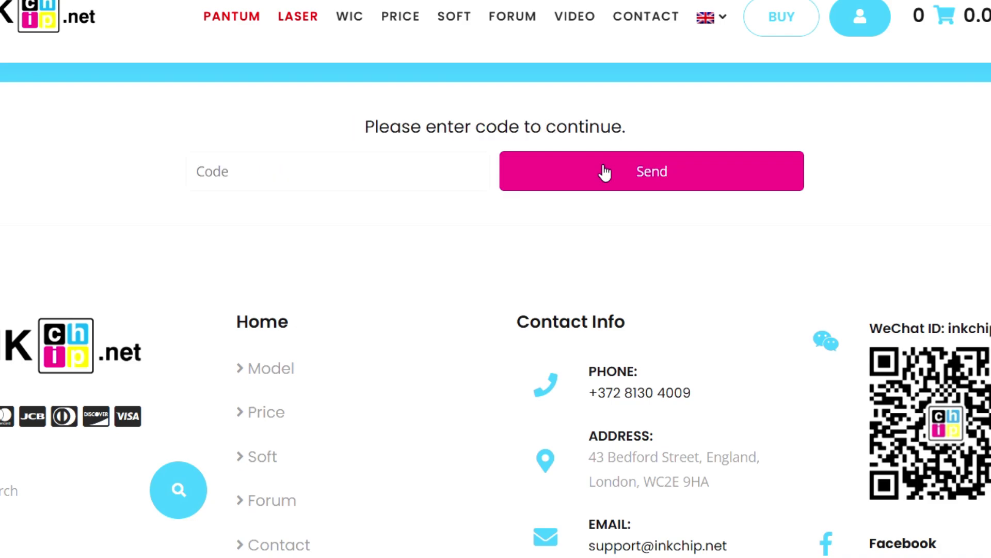
Step: Paste the printer ID into the Code field, send it, and add the firmware upgrade to the cart
right_click(449, 174)
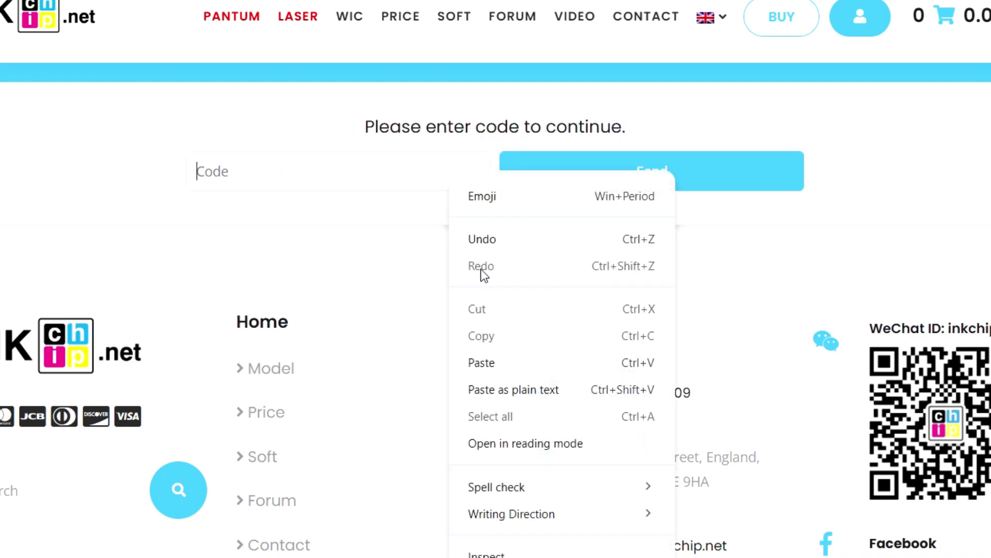
left_click(481, 363)
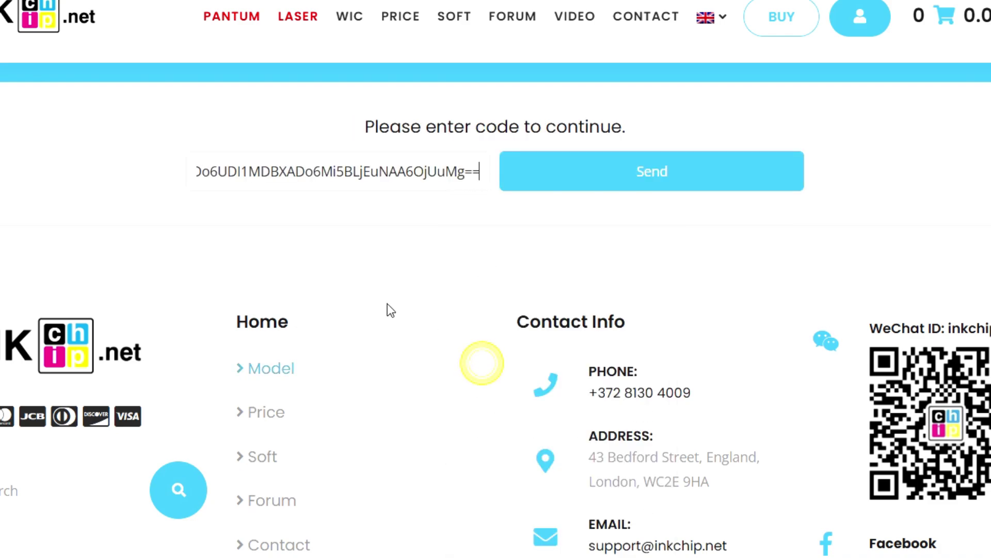
left_click(631, 180)
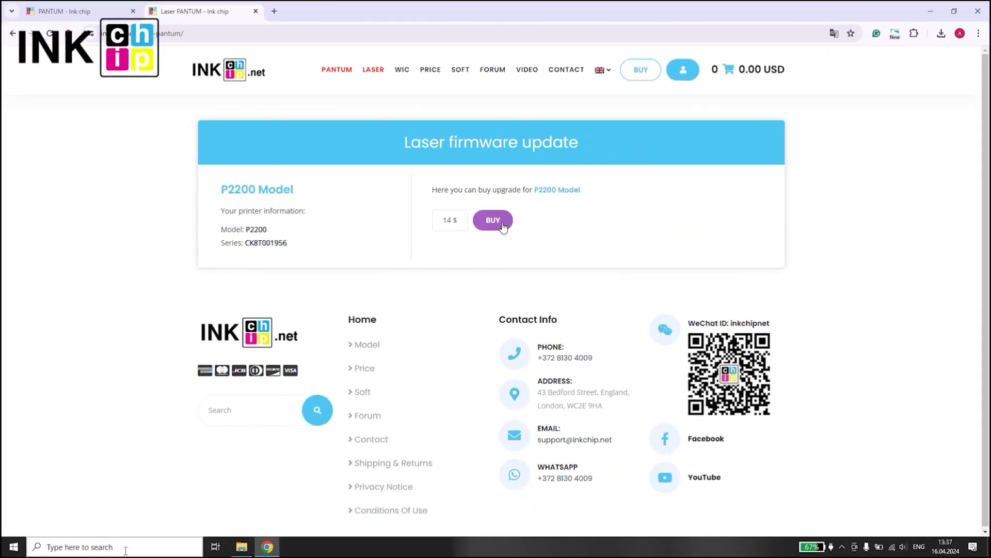
left_click(501, 223)
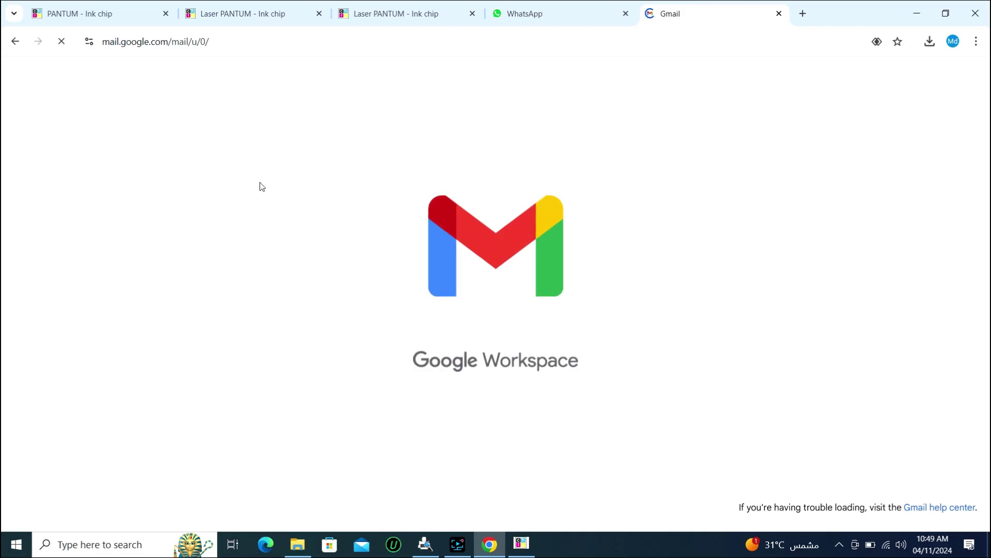
Step: Download PantumFix_CM7UV0011X_P2500w_3.A.0.7_NormalMode.fwr from the inkchip code e-mail and show it in Downloads
left_click(435, 178)
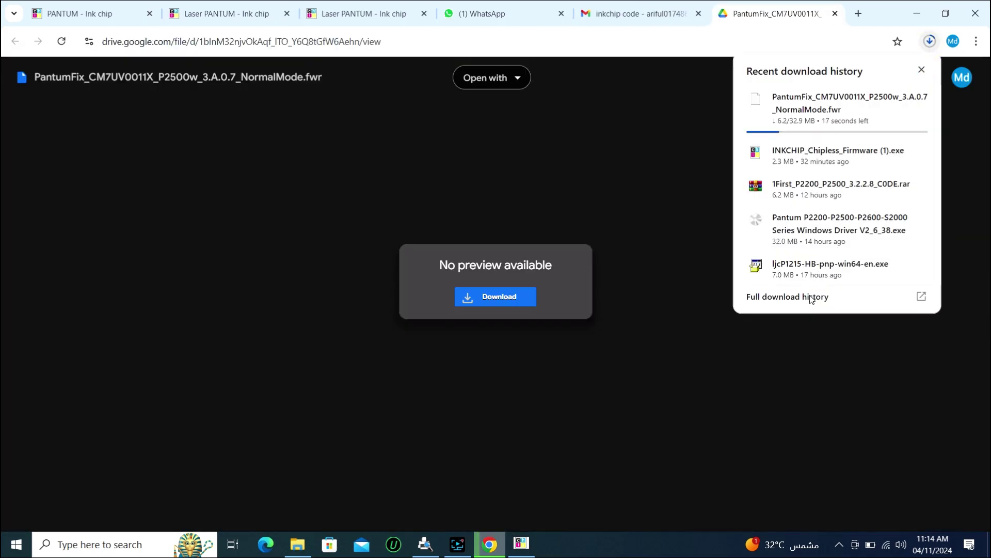
left_click(810, 302)
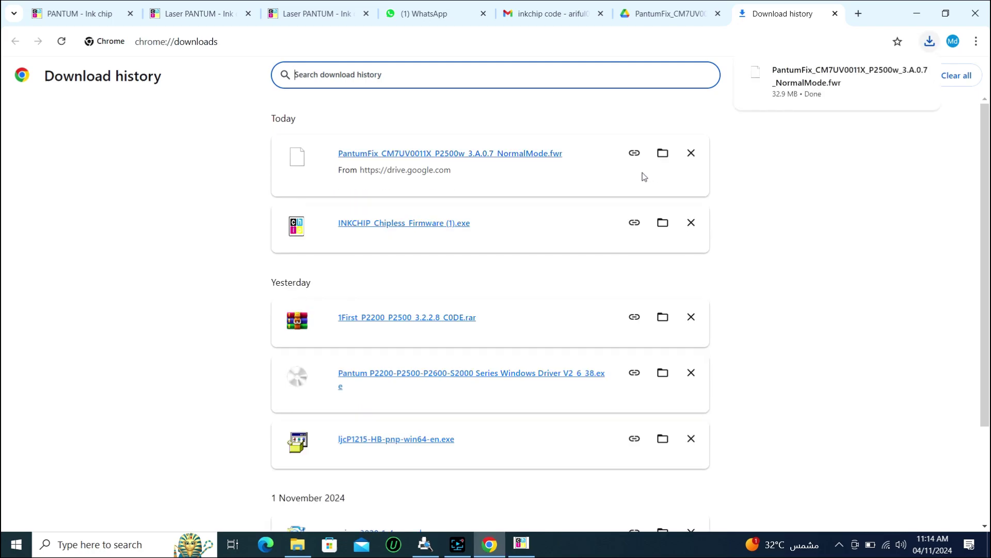
left_click(662, 153)
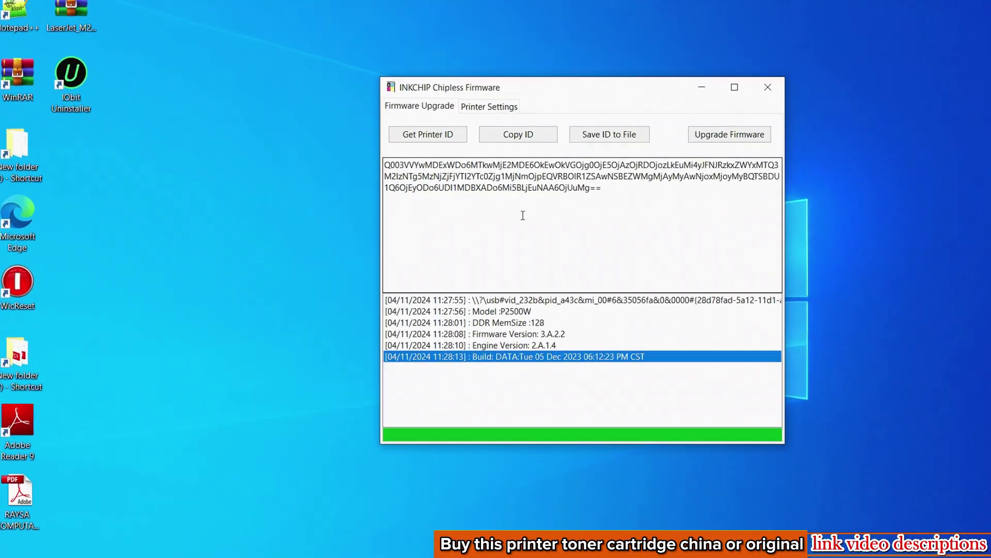
Step: Flash the PantumFix .fwr firmware from Downloads to the P2500W using Upgrade Firmware
left_click(734, 136)
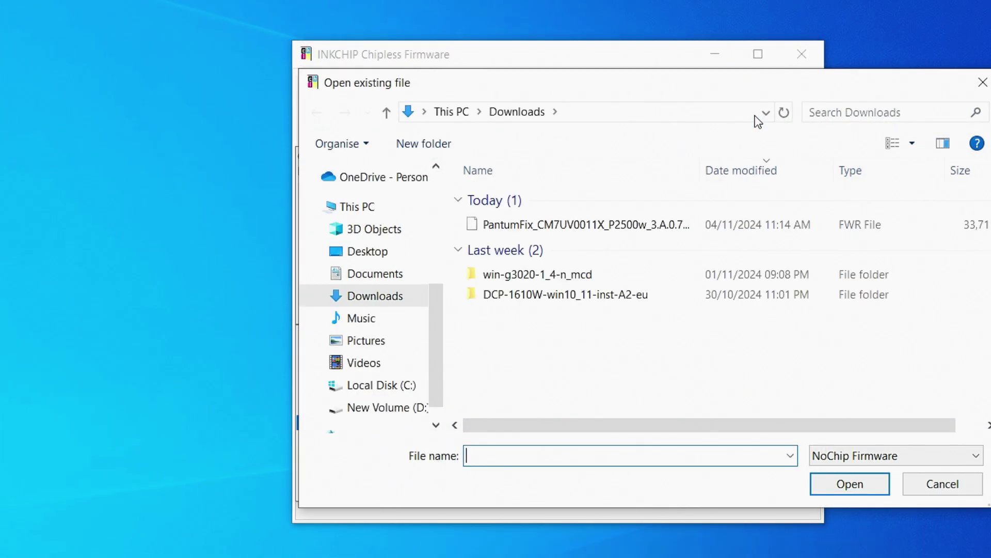
left_click(665, 226)
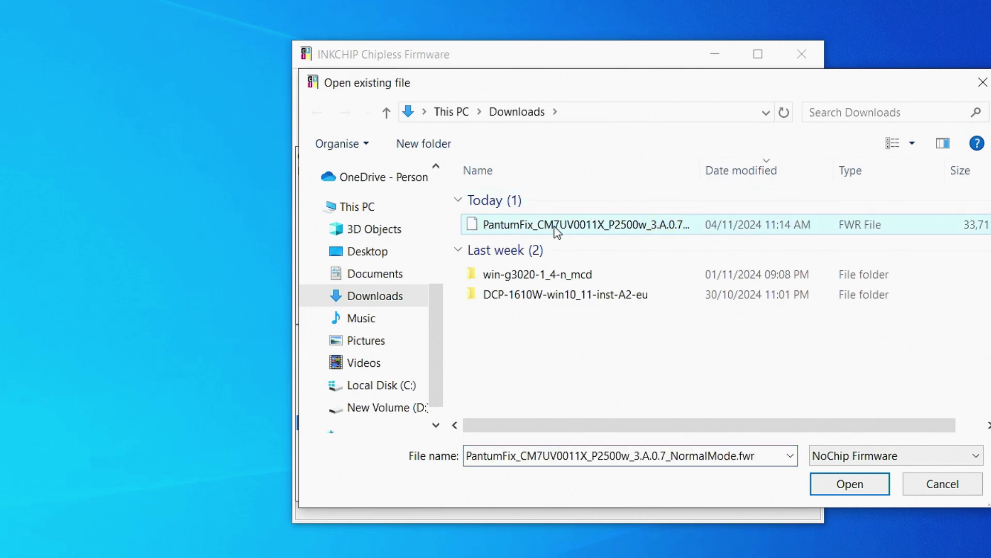
left_click(850, 483)
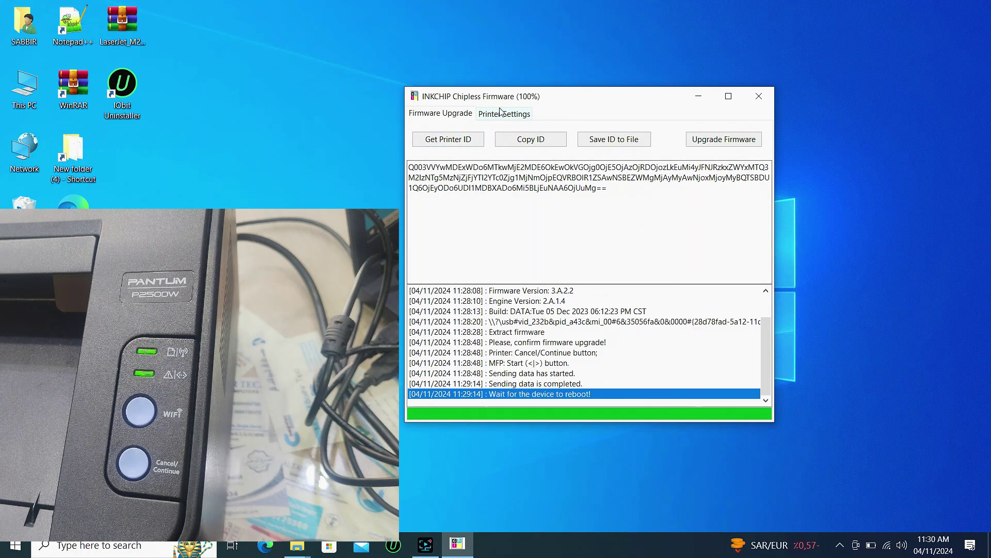
Step: Print a test page on Pantum-P2500W-Series 0001 from its Printer properties
left_click(505, 113)
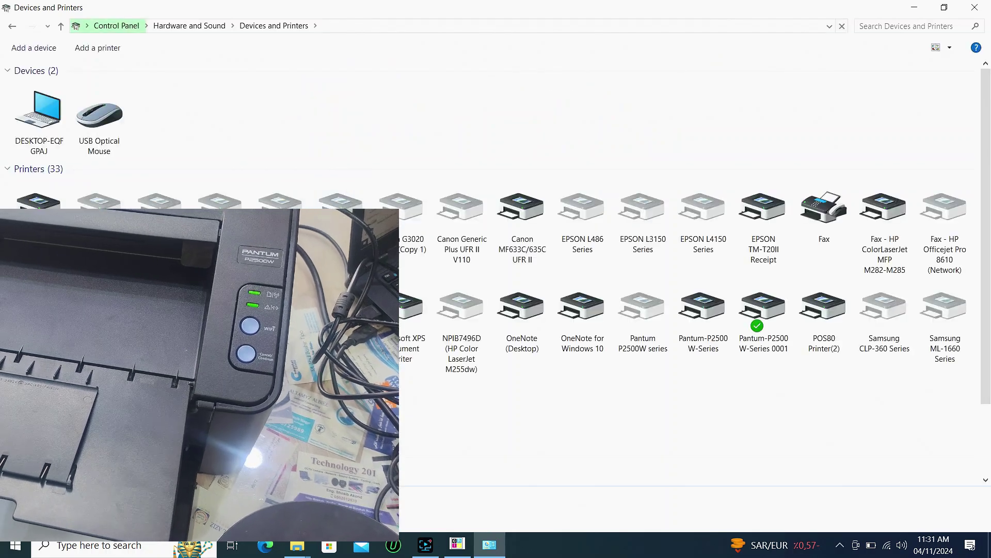
right_click(772, 309)
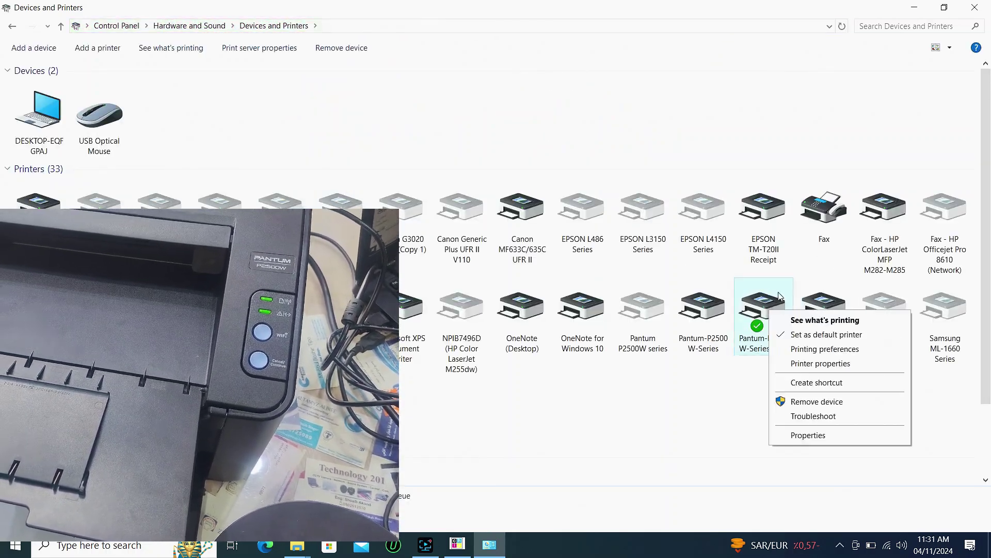
left_click(828, 364)
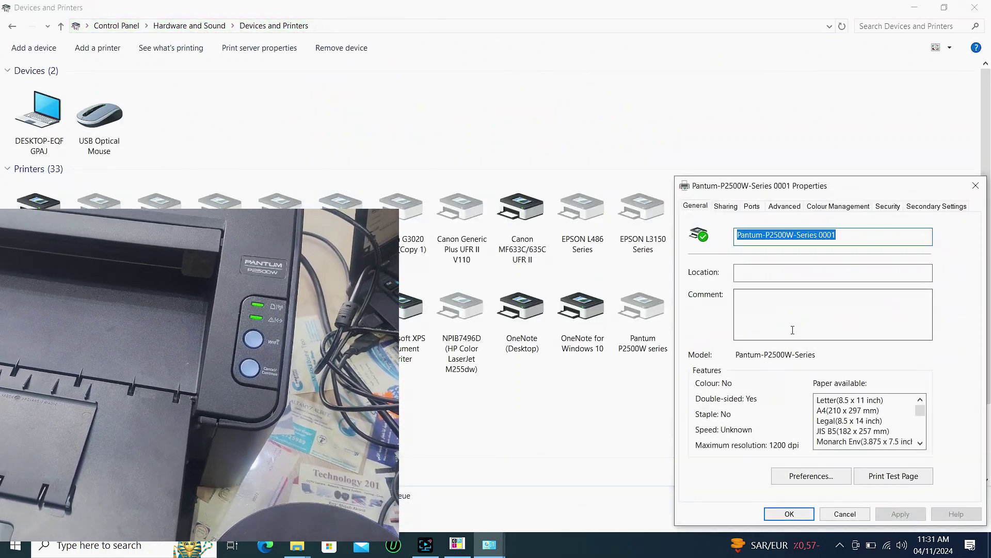
left_click(899, 481)
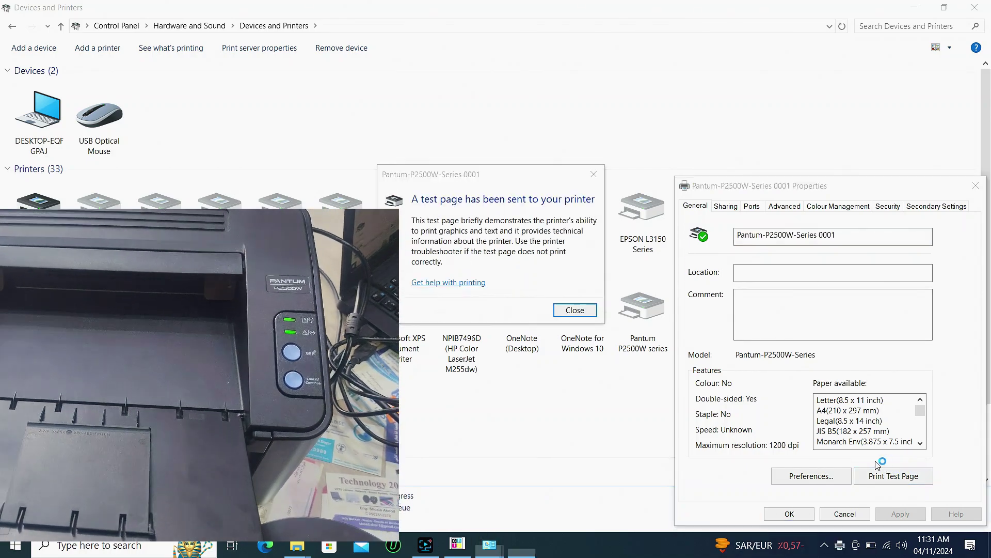